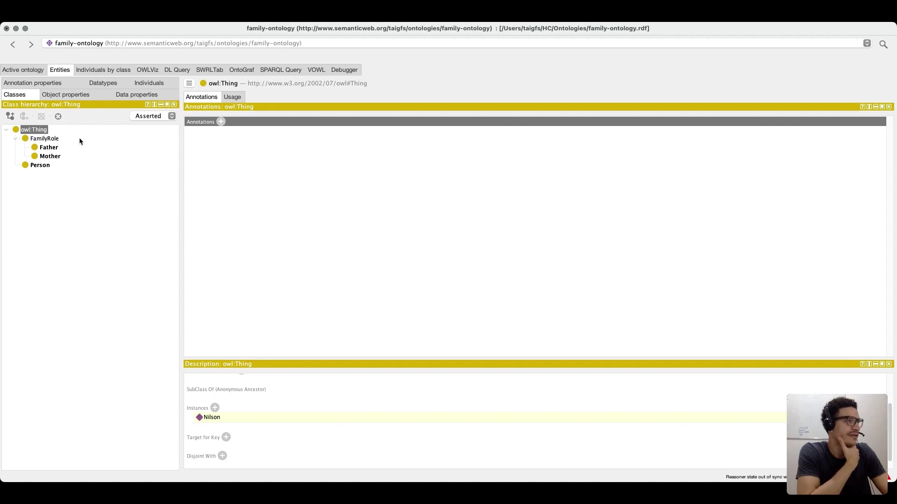
- Enlarge the class description area and examine the axioms and instances of the Person, Father, Mother and FamilyRole classes
{"action": "left_click", "coordinate": [37, 166]}
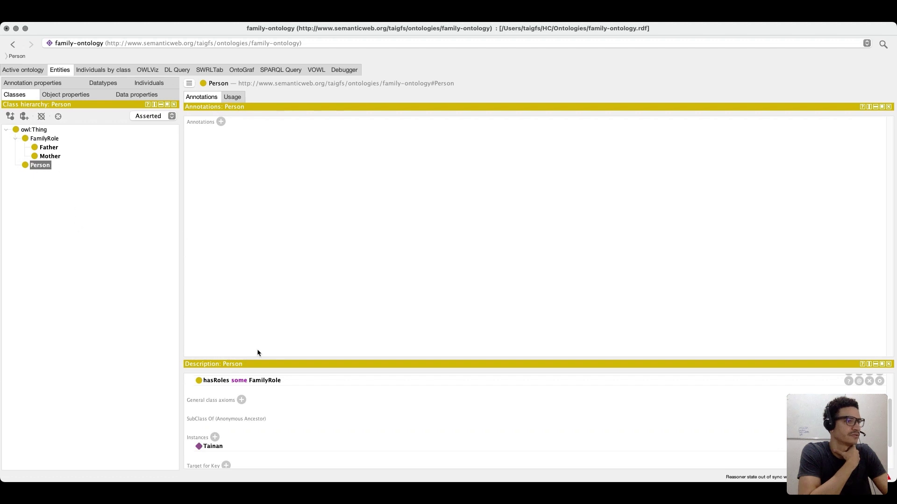
{"action": "left_click_drag", "start_coordinate": [255, 359], "coordinate": [256, 293]}
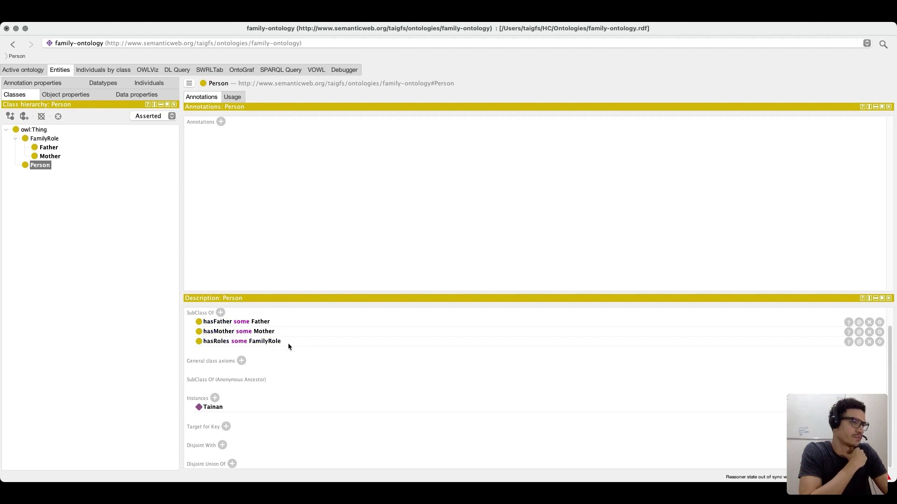
{"action": "left_click", "coordinate": [49, 148]}
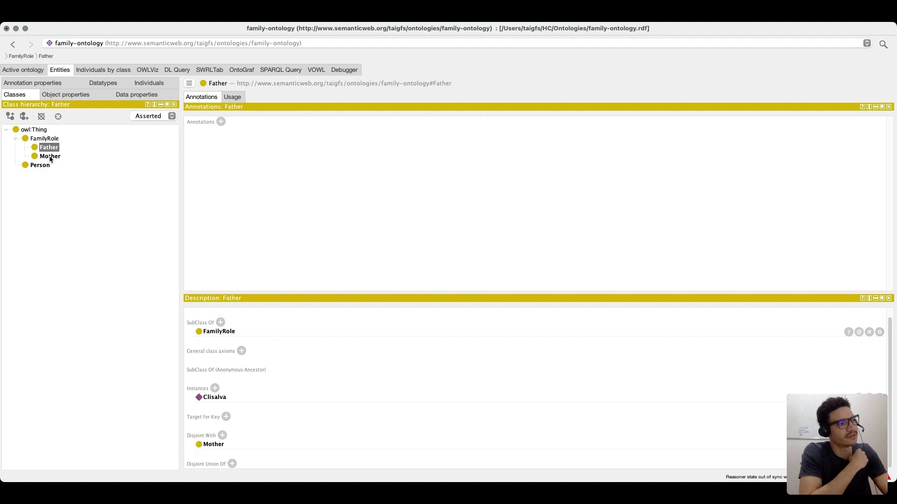
{"action": "left_click", "coordinate": [50, 158]}
{"action": "left_click", "coordinate": [44, 141]}
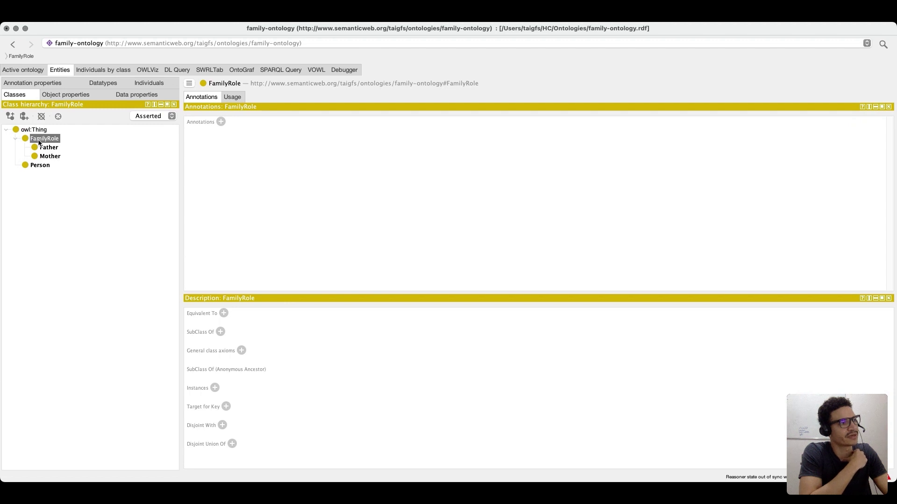
{"action": "left_click", "coordinate": [43, 147]}
{"action": "left_click", "coordinate": [45, 156]}
{"action": "left_click", "coordinate": [46, 148]}
{"action": "left_click", "coordinate": [46, 141]}
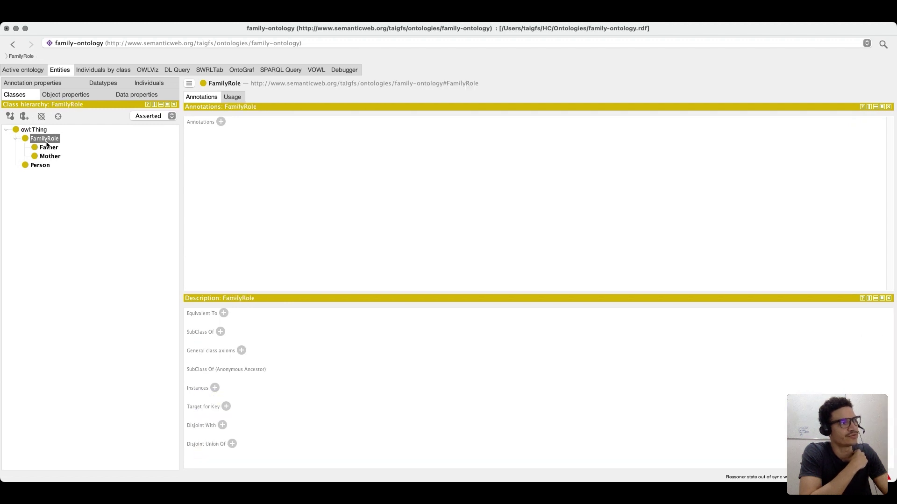
{"action": "left_click", "coordinate": [45, 147]}
{"action": "left_click", "coordinate": [49, 157]}
{"action": "left_click", "coordinate": [47, 149]}
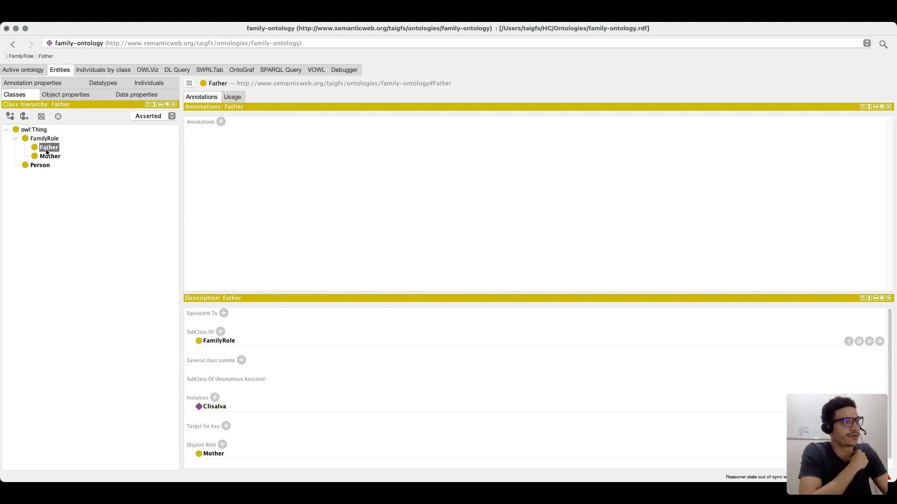
{"action": "left_click", "coordinate": [46, 139]}
{"action": "left_click", "coordinate": [47, 157]}
{"action": "left_click", "coordinate": [40, 166]}
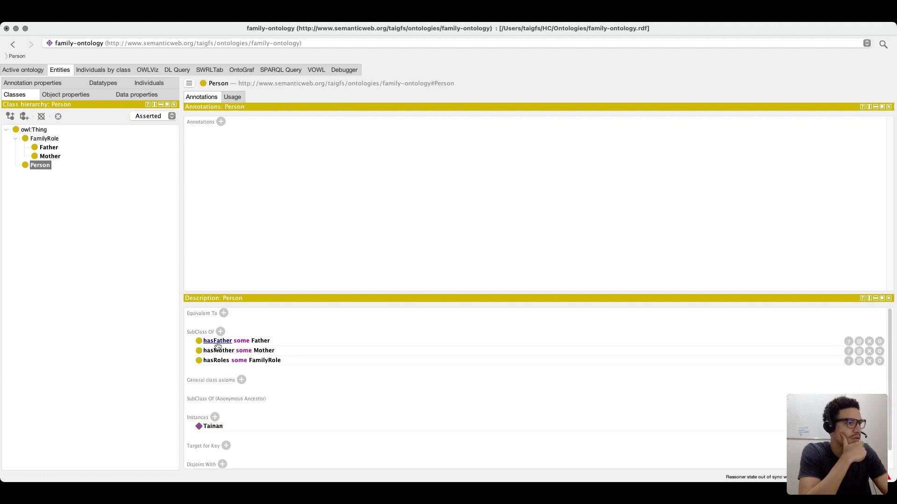
- Examine the usage, domains and ranges of the hasFather, hasMother and hasRoles object properties
{"action": "left_click", "coordinate": [66, 95]}
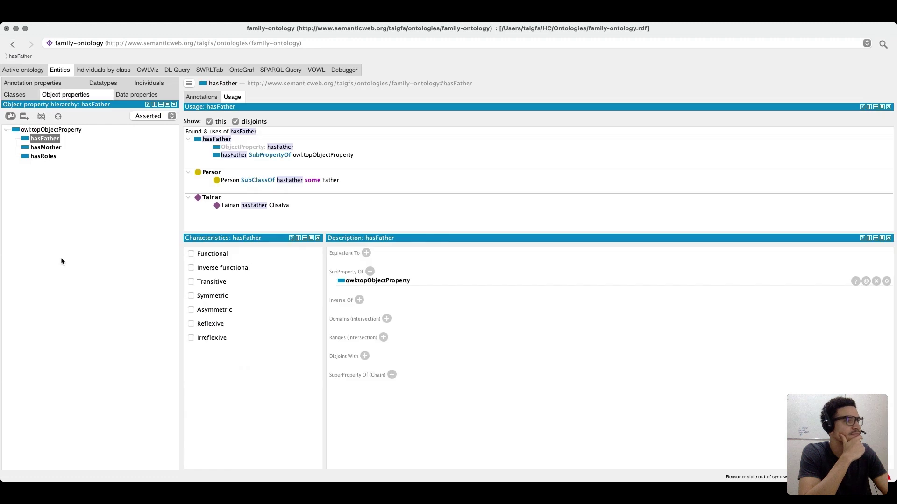
{"action": "left_click", "coordinate": [43, 148]}
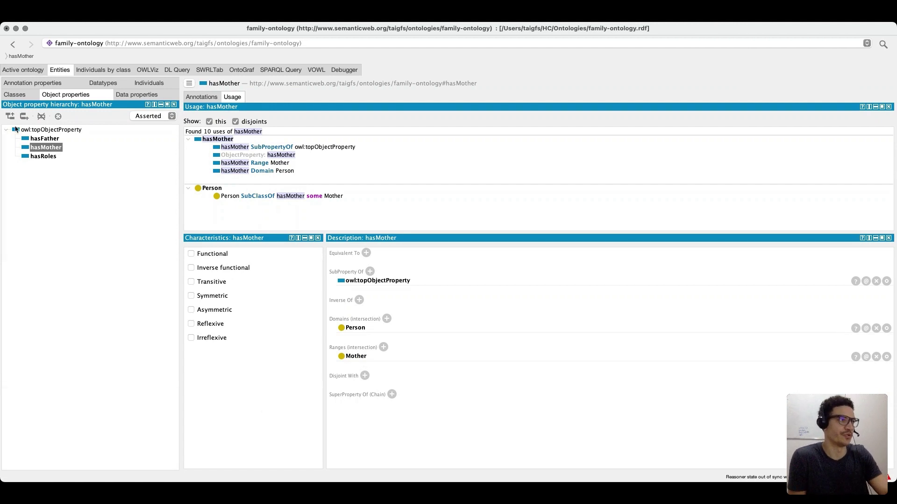
{"action": "left_click", "coordinate": [44, 139]}
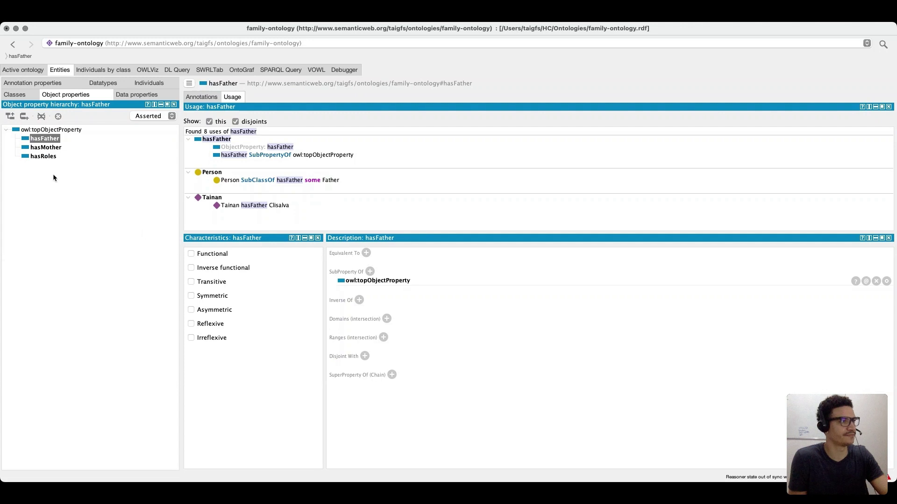
{"action": "left_click", "coordinate": [43, 156]}
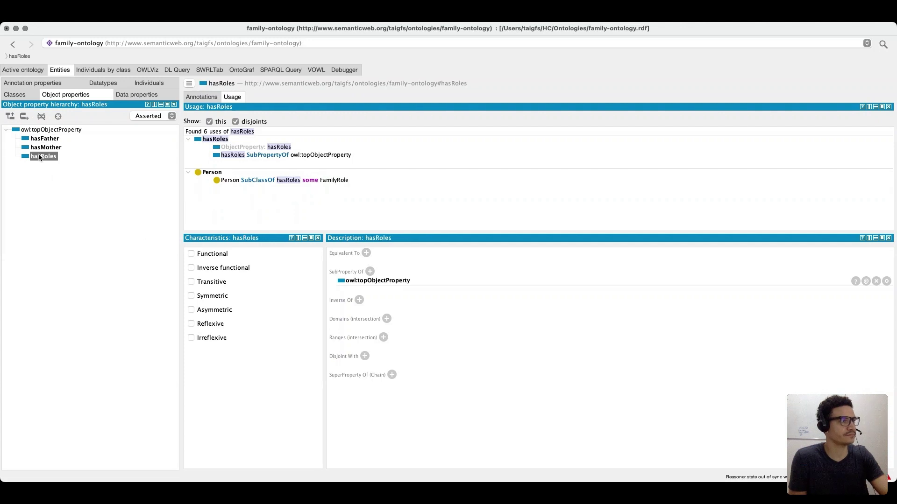
{"action": "left_click", "coordinate": [15, 96]}
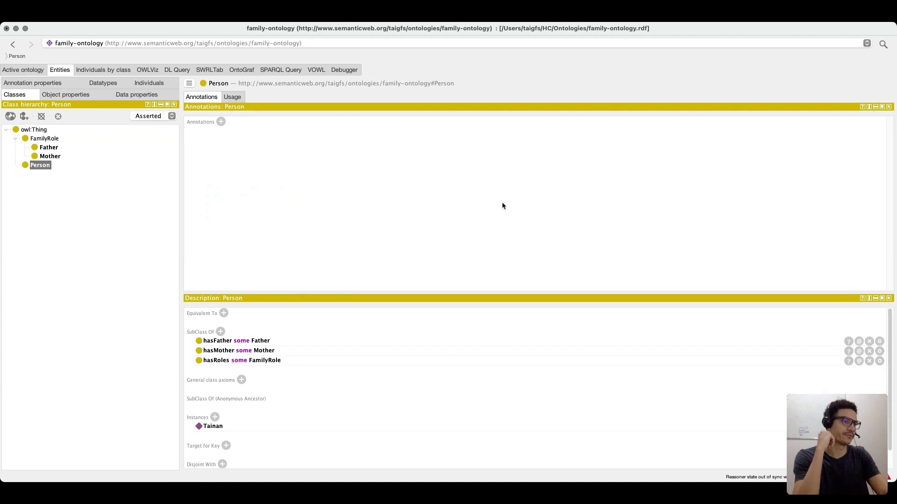
{"action": "left_click", "coordinate": [221, 332]}
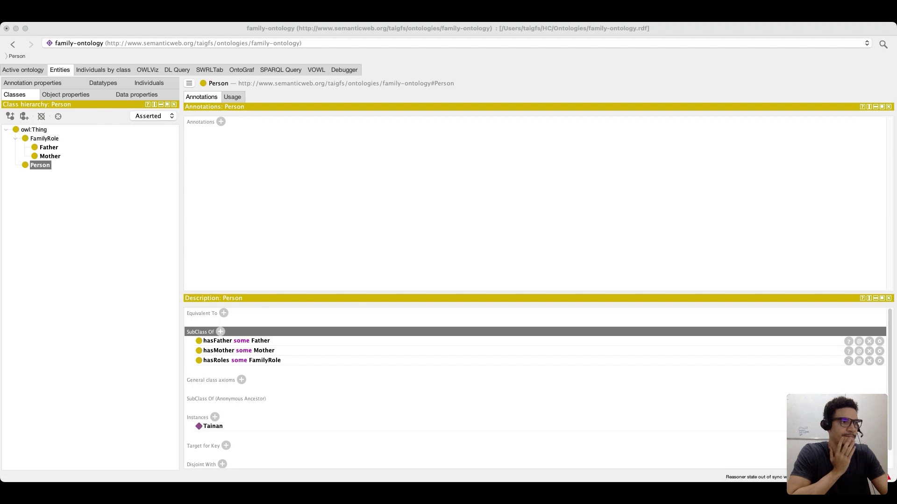
{"action": "left_click", "coordinate": [301, 200]}
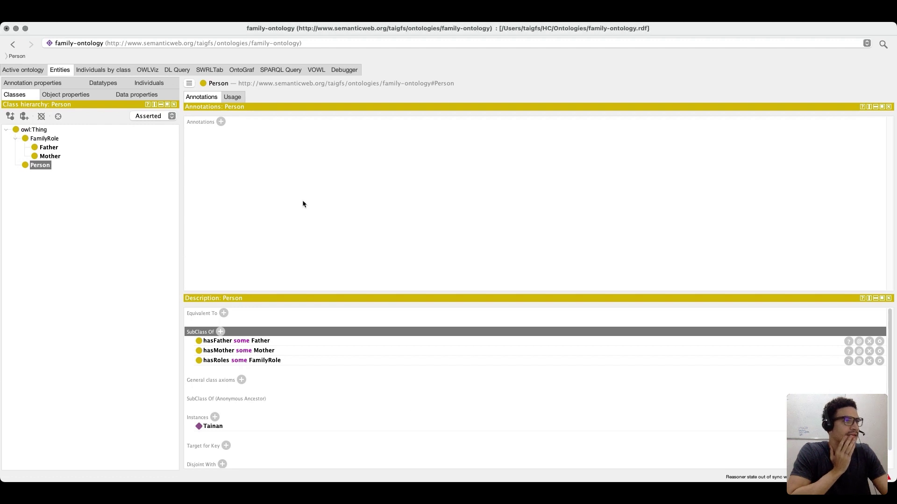
- In the OntoGraf graph, move owl:Thing to the upper left, Person toward the centre, and FamilyRole and Mother just below Person
{"action": "left_click", "coordinate": [240, 70]}
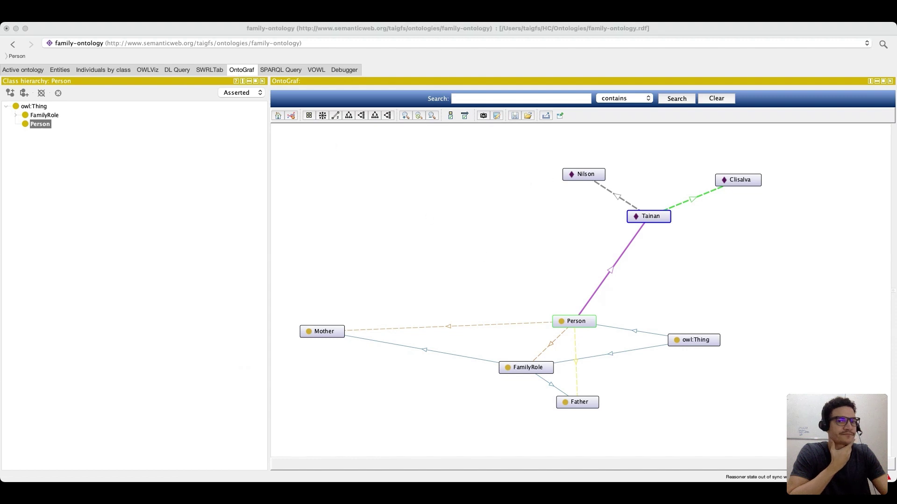
{"action": "left_click", "coordinate": [496, 275]}
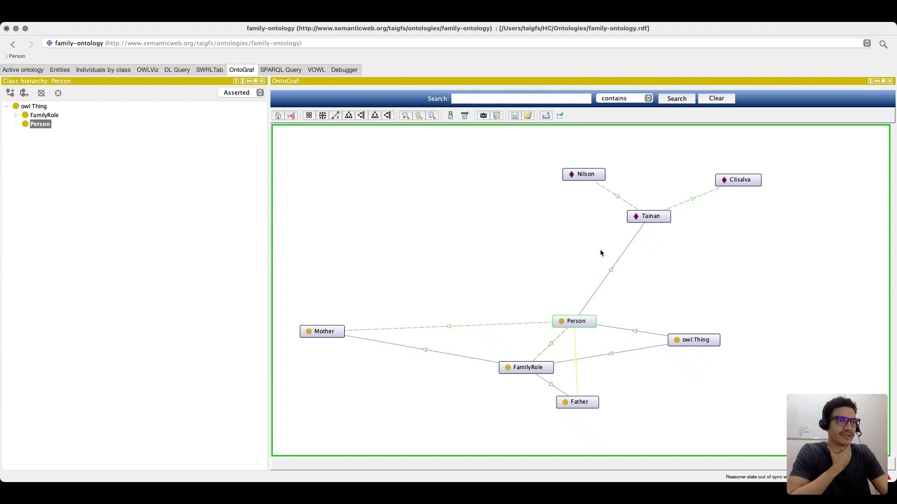
{"action": "left_click_drag", "start_coordinate": [573, 322], "coordinate": [535, 250]}
{"action": "left_click_drag", "start_coordinate": [525, 365], "coordinate": [475, 330]}
{"action": "left_click_drag", "start_coordinate": [695, 340], "coordinate": [360, 155]}
{"action": "left_click_drag", "start_coordinate": [328, 335], "coordinate": [589, 307]}
{"action": "left_click_drag", "start_coordinate": [486, 333], "coordinate": [509, 286]}
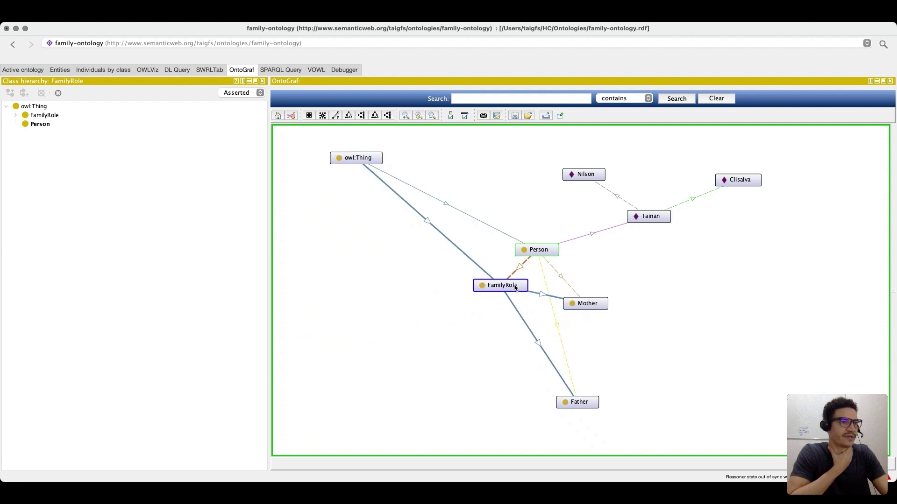
- Arrange Father and Mother side by side beneath FamilyRole, and shift Person, its instance and one connected individual slightly to the right
{"action": "left_click_drag", "start_coordinate": [586, 304], "coordinate": [533, 331]}
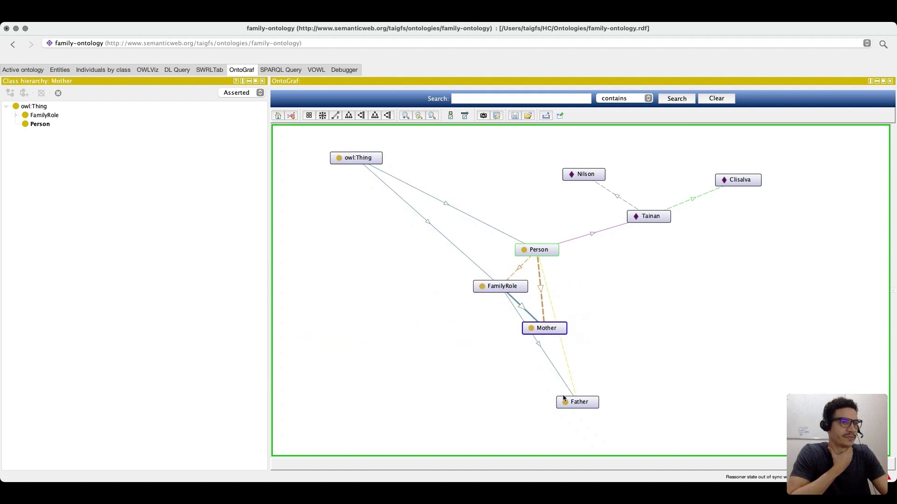
{"action": "left_click_drag", "start_coordinate": [585, 400], "coordinate": [529, 329]}
{"action": "left_click_drag", "start_coordinate": [540, 250], "coordinate": [567, 255]}
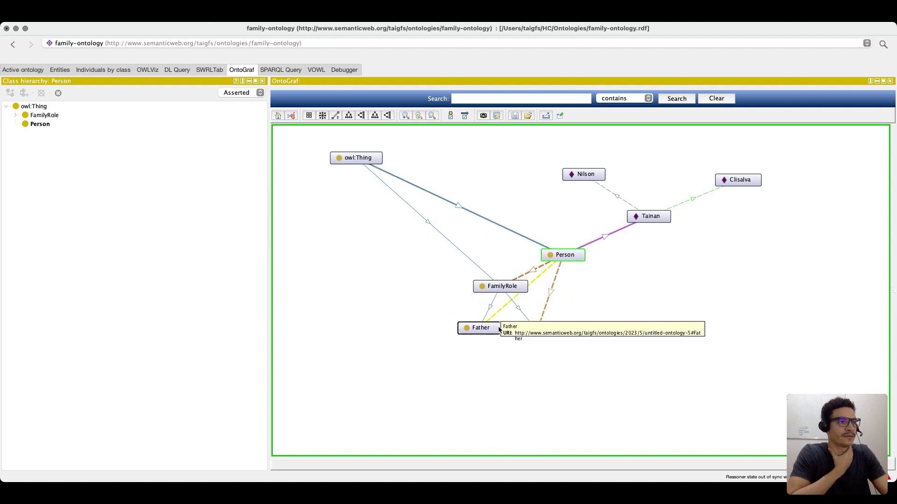
{"action": "left_click_drag", "start_coordinate": [644, 222], "coordinate": [666, 226]}
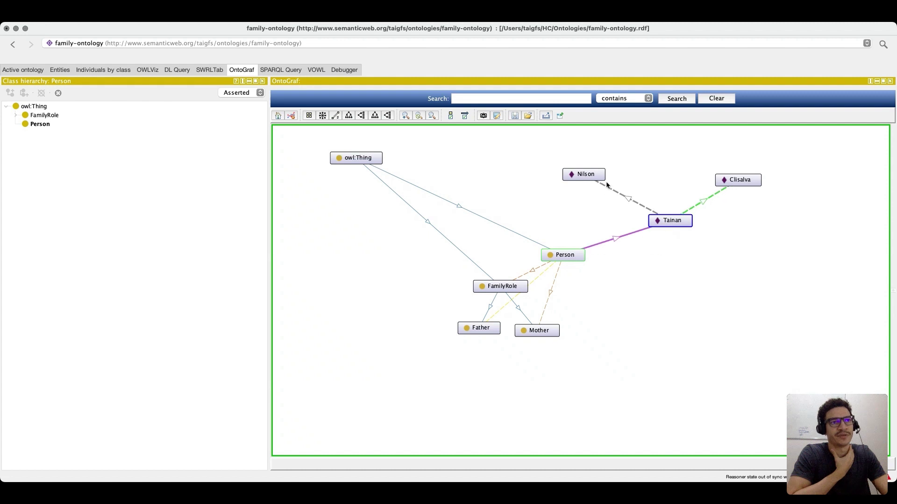
{"action": "left_click_drag", "start_coordinate": [589, 175], "coordinate": [622, 172]}
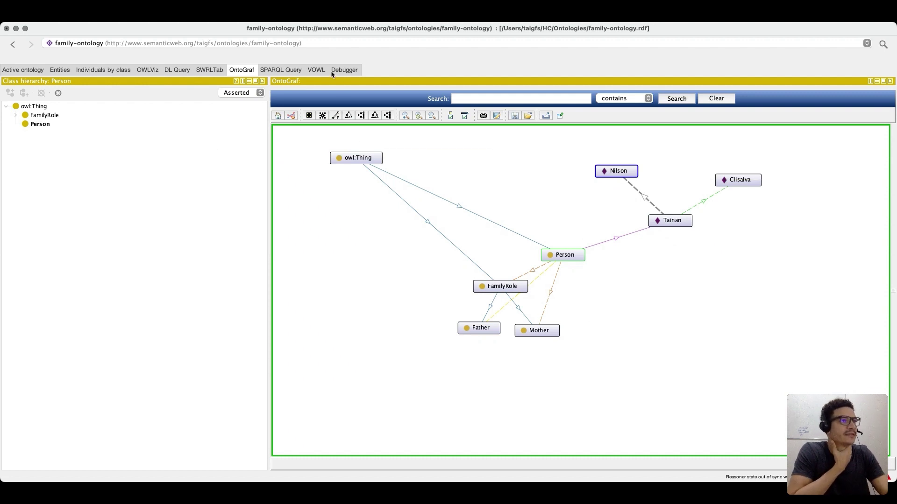
- Review the possibly faulty hasMother axiom in the Debugger and start a debugging session to check the ontology's consistency and coherency
{"action": "left_click", "coordinate": [343, 70]}
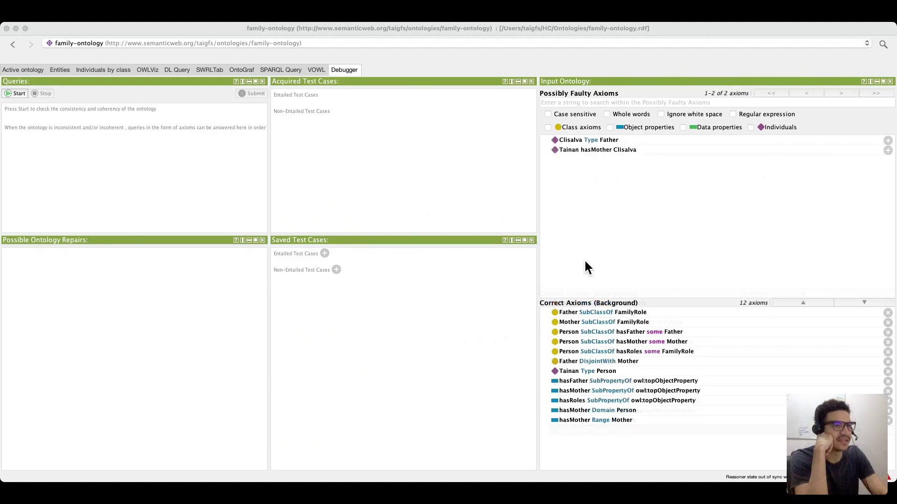
{"action": "left_click", "coordinate": [598, 149]}
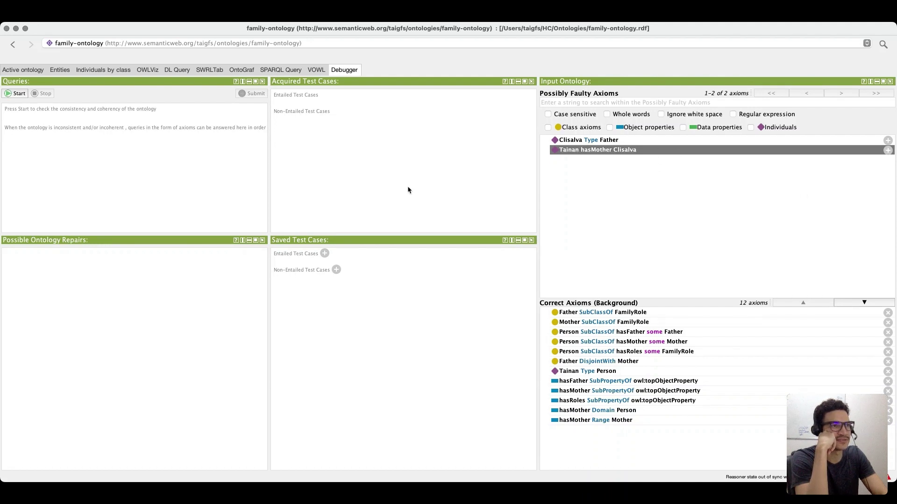
{"action": "left_click", "coordinate": [140, 128]}
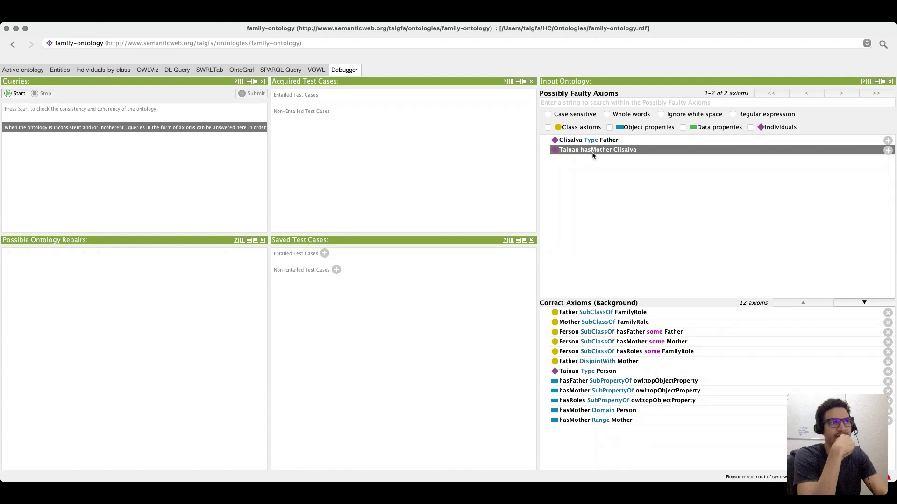
{"action": "left_click", "coordinate": [18, 93]}
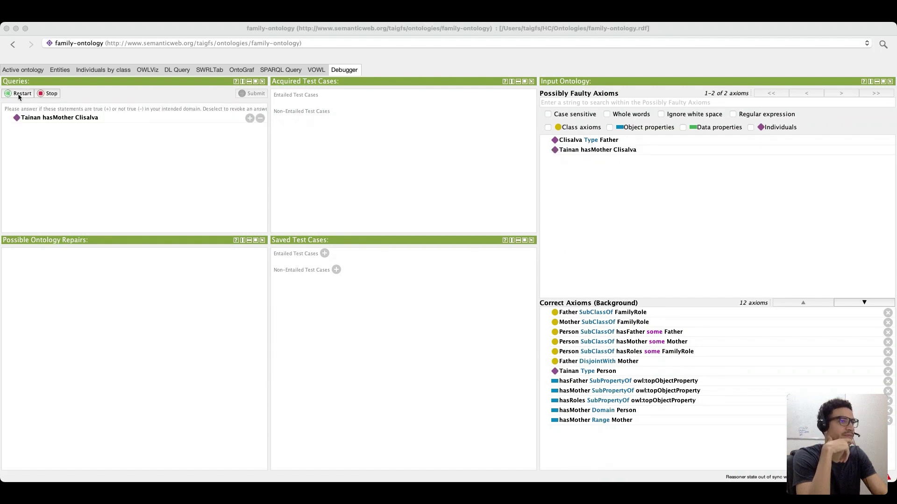